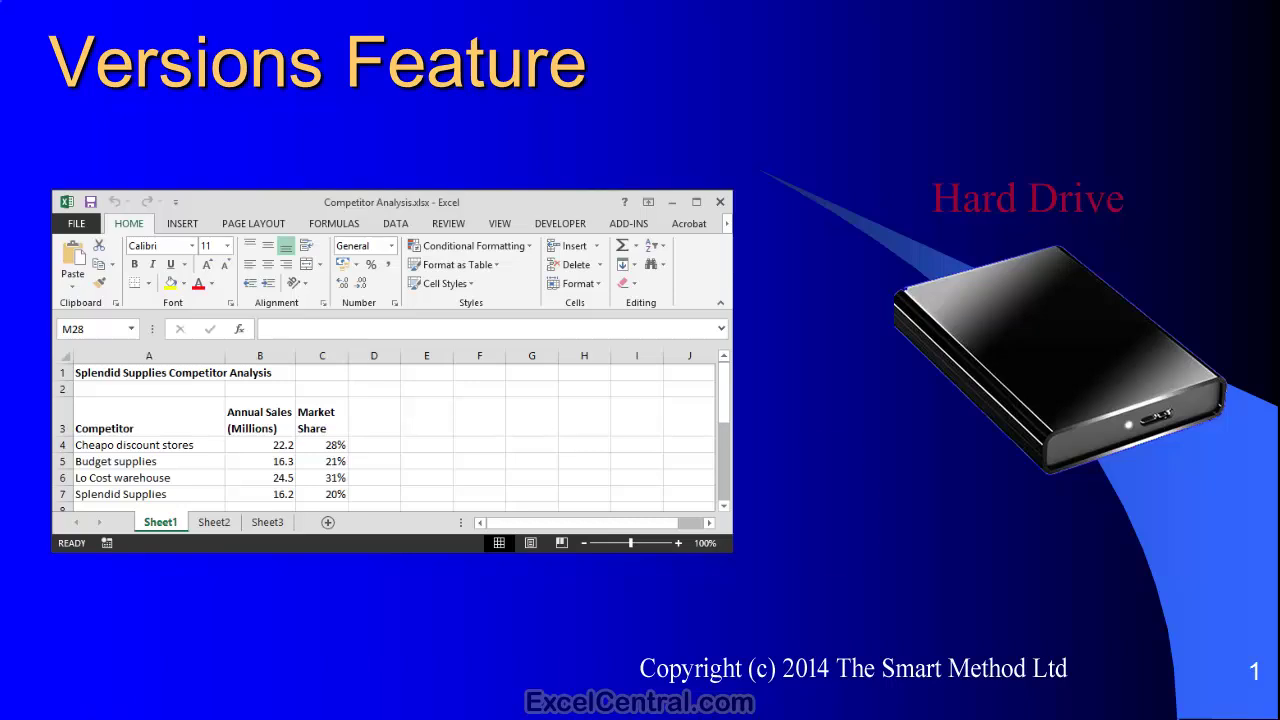
Step: Step through the Versions Feature slide until the stopwatch and Version-1 to Version-3 appear
{"action": "key", "text": "space"}
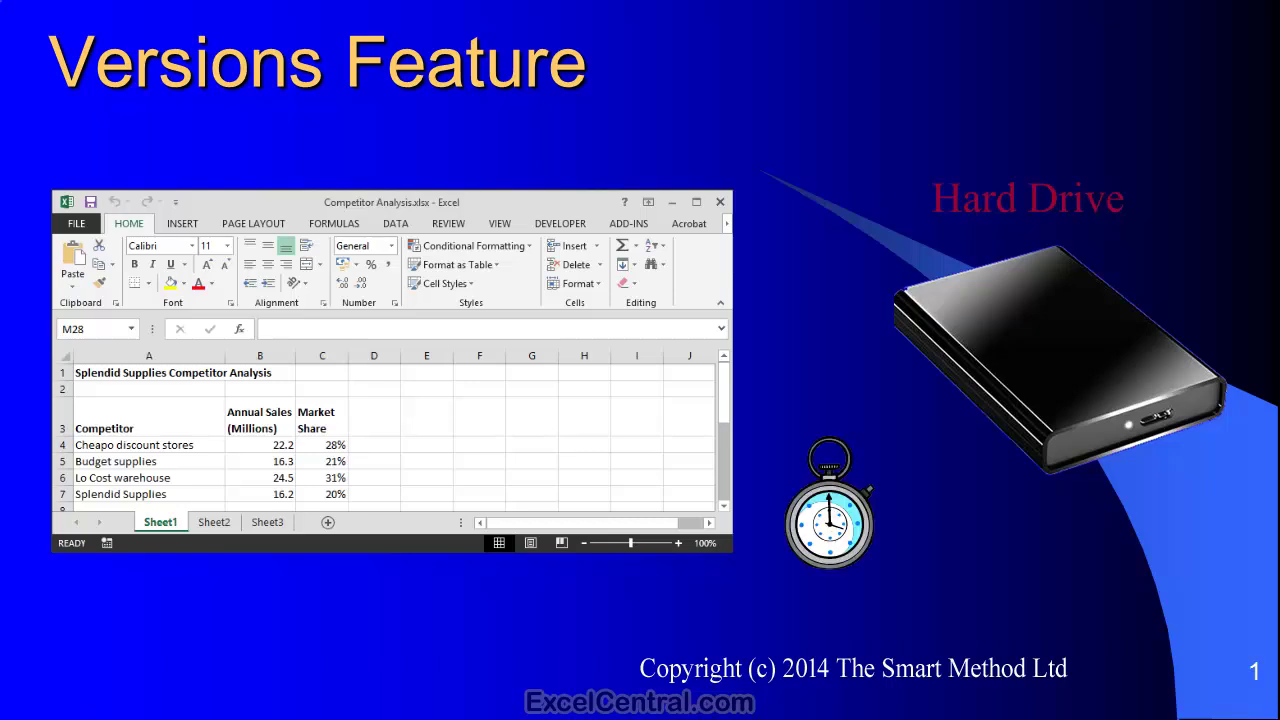
{"action": "key", "text": "space"}
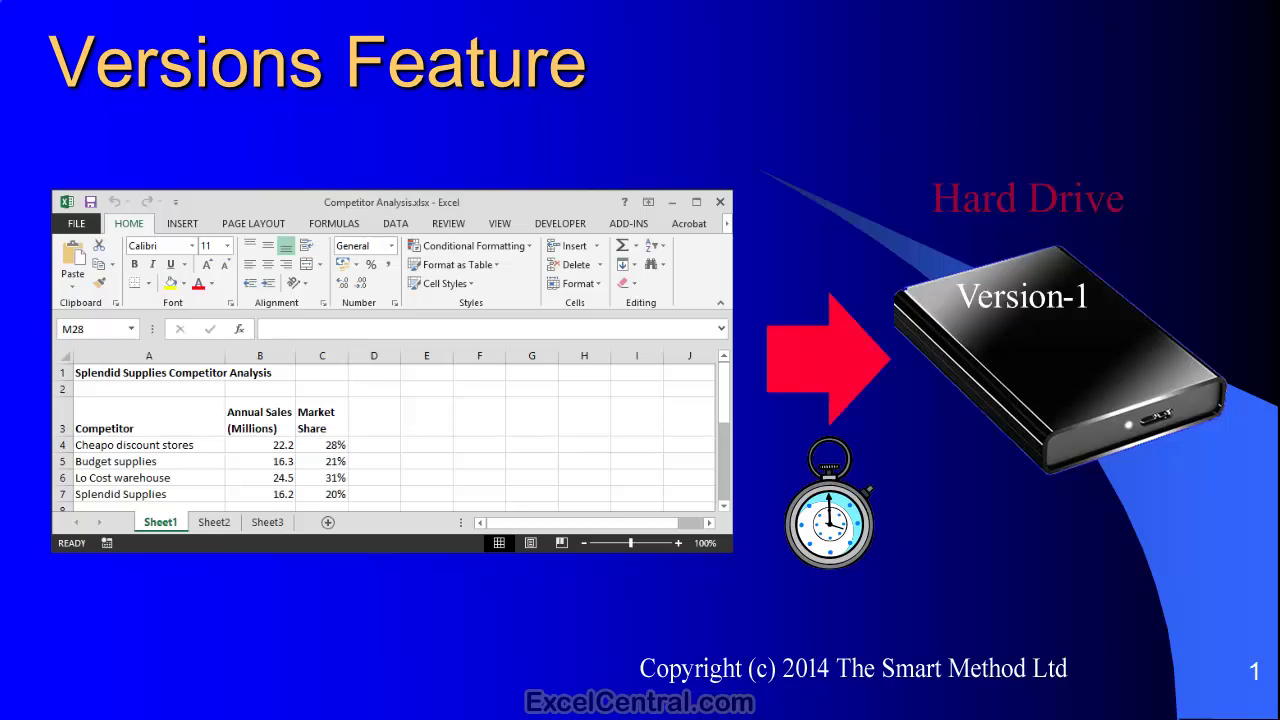
{"action": "key", "text": "space"}
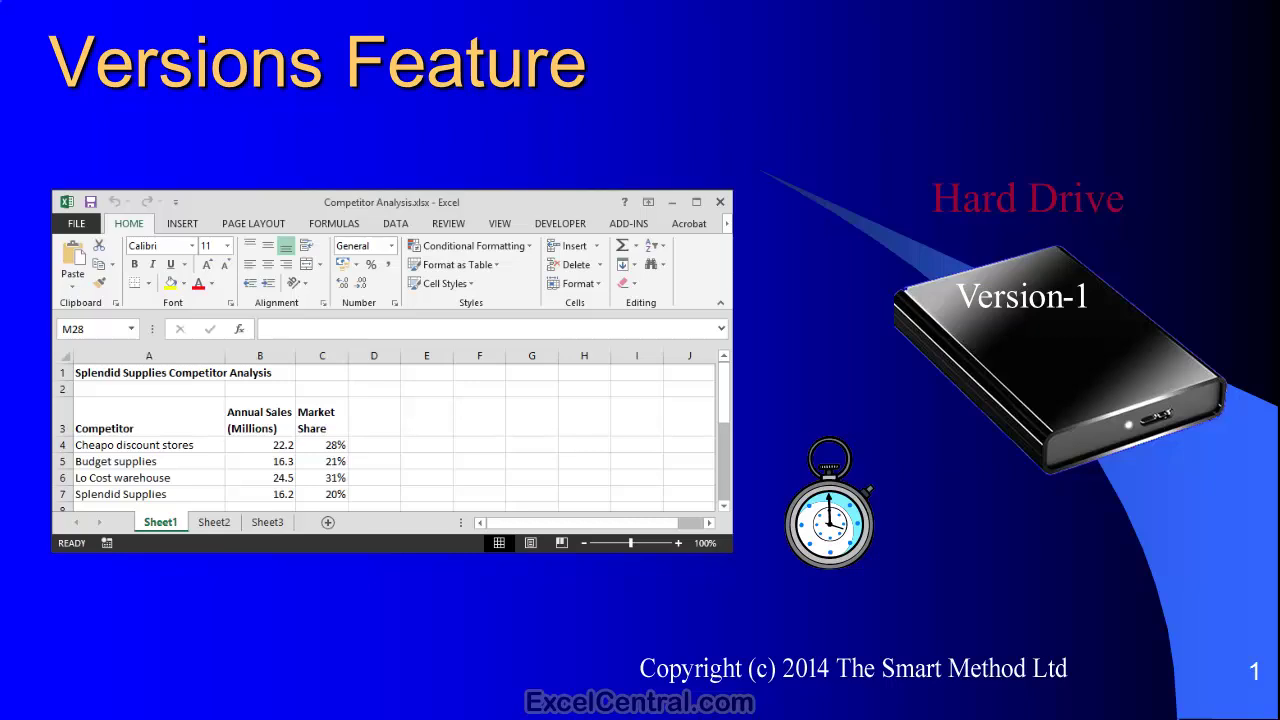
{"action": "key", "text": "space"}
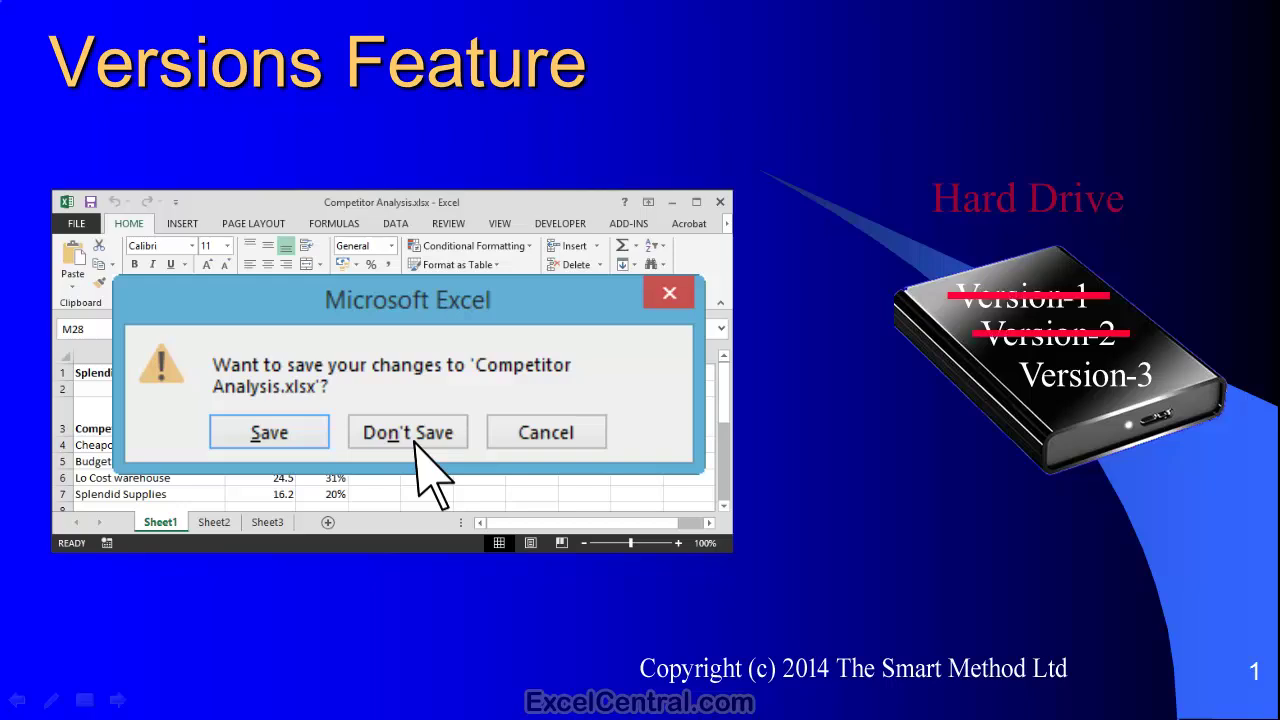
Step: Advance the slide past the save-prompt illustration to the four-day draft-deletion note
{"action": "left_click", "coordinate": [421, 437]}
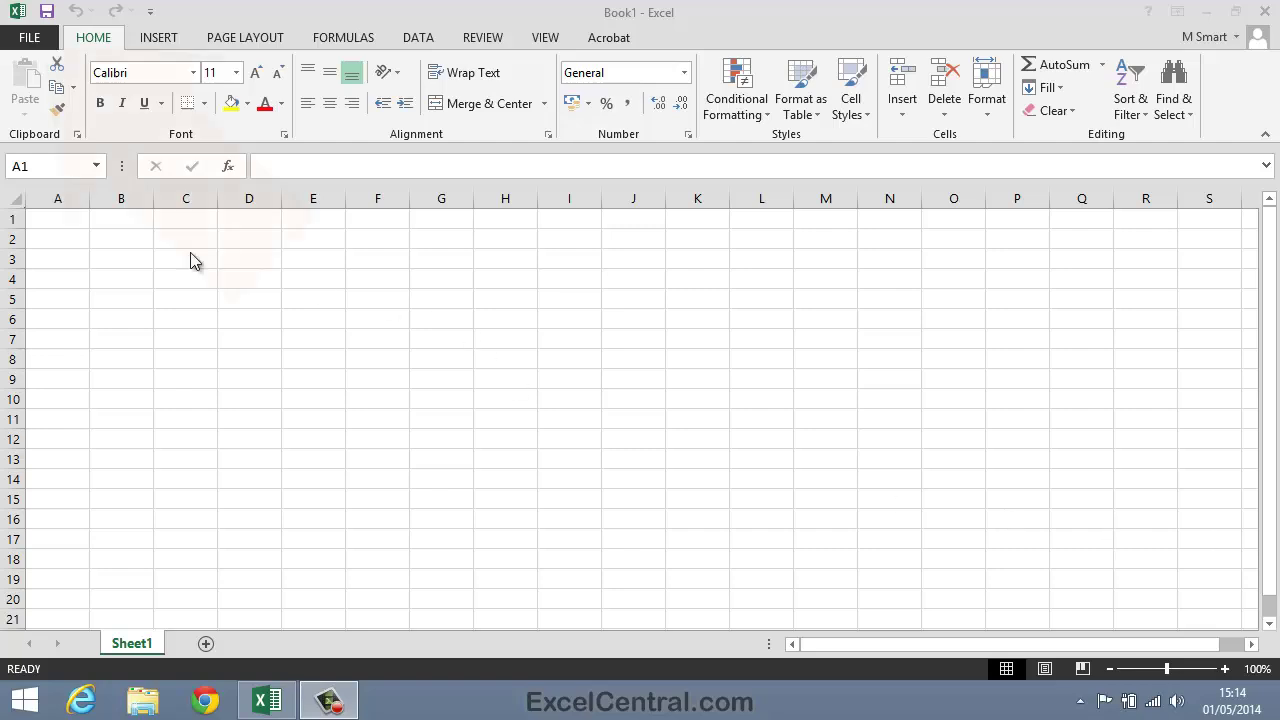
Step: Open Excel Options from the FILE backstage
{"action": "left_click", "coordinate": [29, 38]}
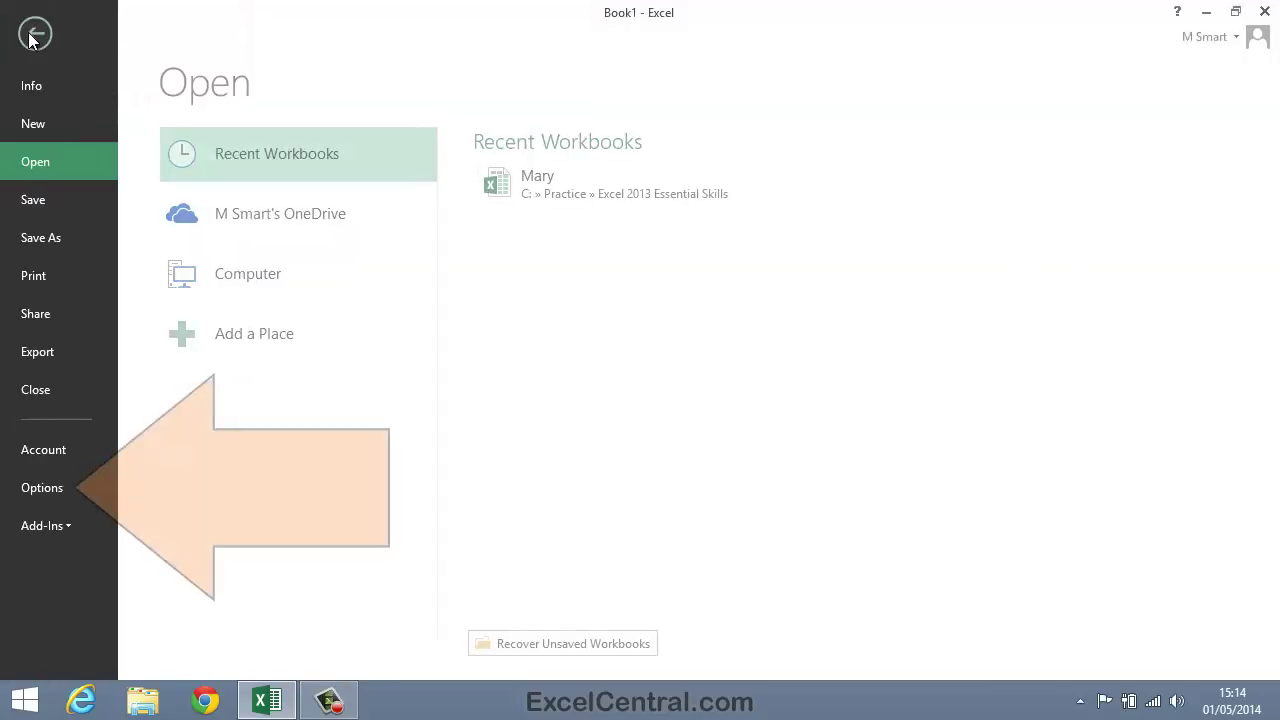
{"action": "left_click", "coordinate": [46, 487]}
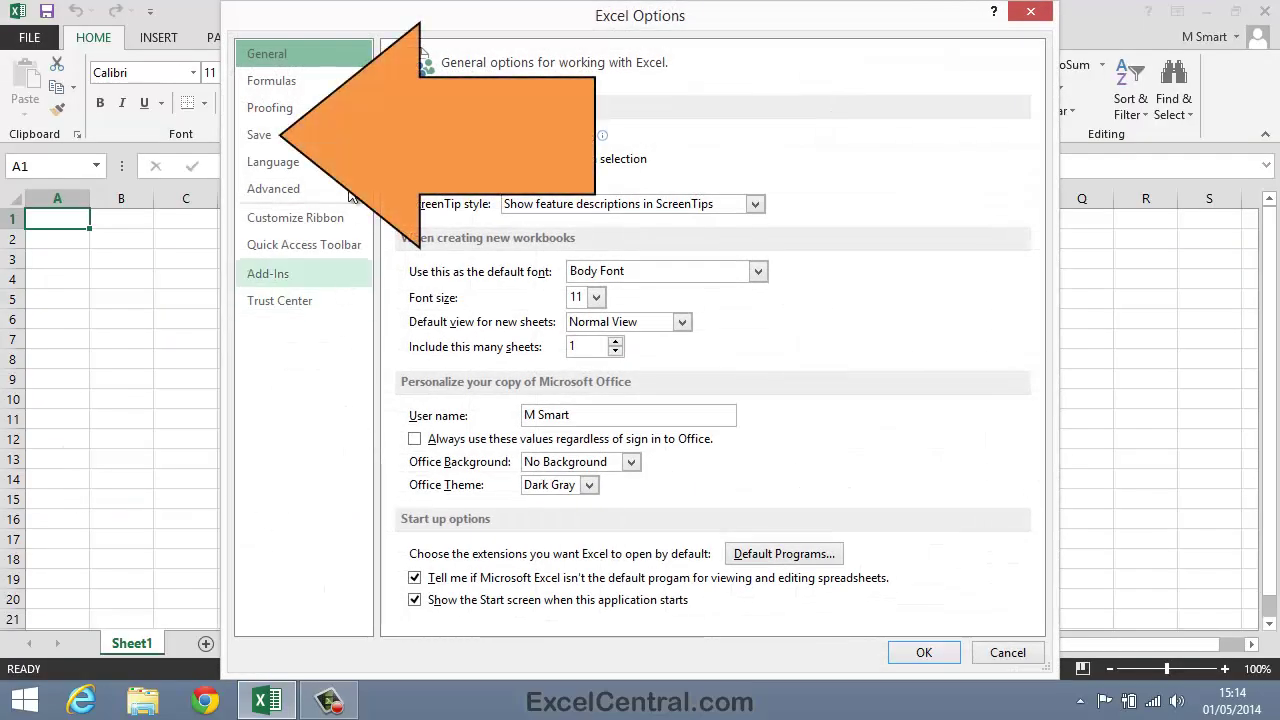
Step: On the Save page, lower the AutoRecover interval to 1 minute
{"action": "left_click", "coordinate": [289, 136]}
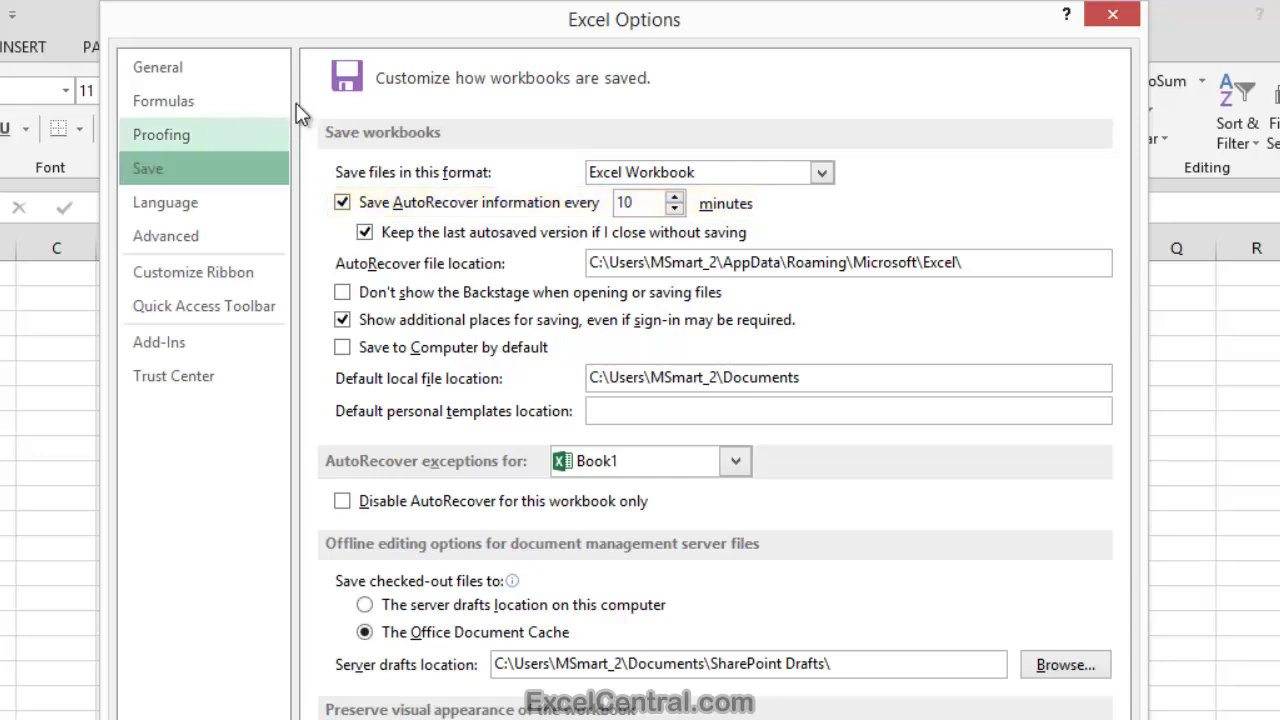
{"action": "left_click", "coordinate": [675, 208]}
{"action": "left_click", "coordinate": [675, 208]}
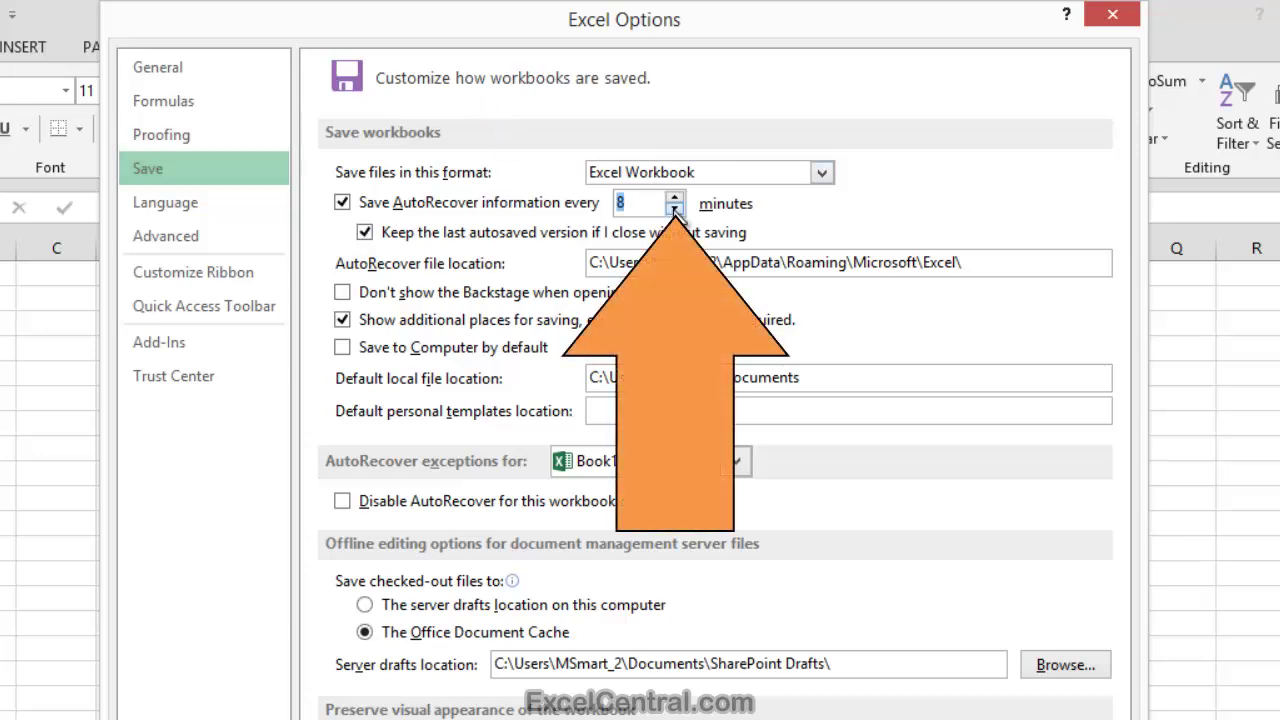
{"action": "left_click", "coordinate": [675, 208]}
{"action": "left_click", "coordinate": [675, 208]}
{"action": "left_click", "coordinate": [675, 208]}
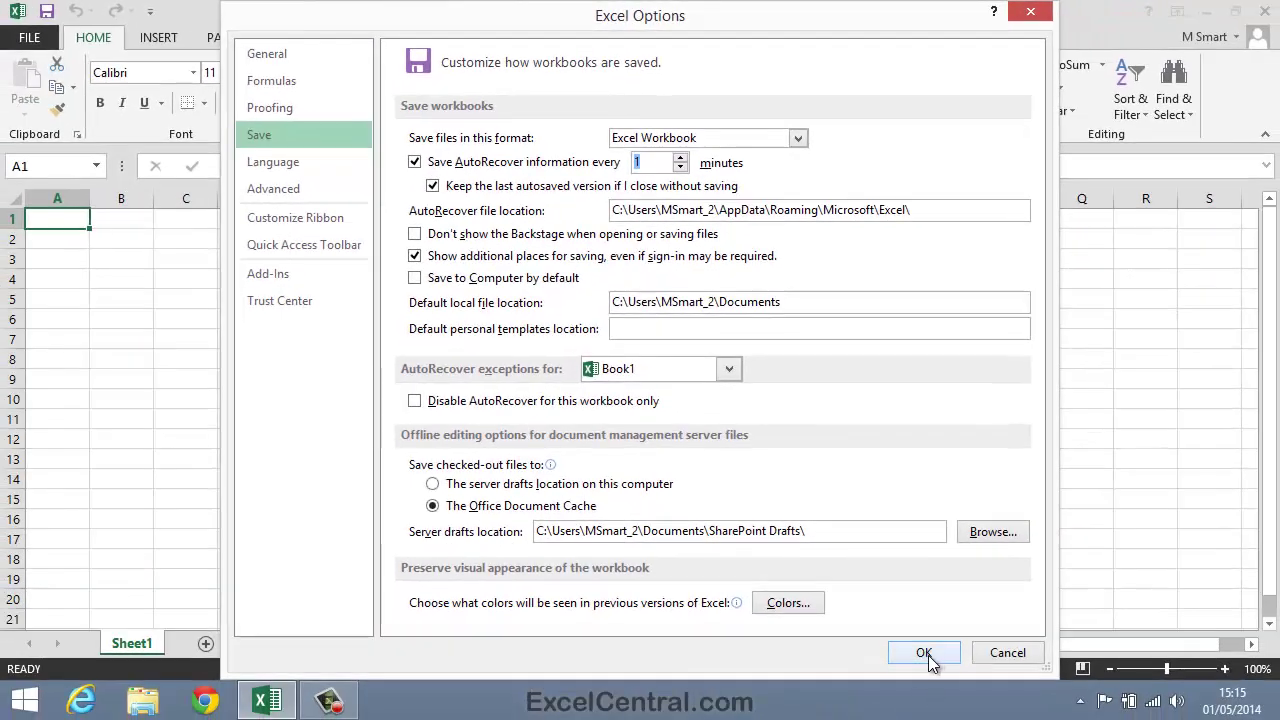
Step: Confirm the options, then enter 'Mary had a little lamb' in A1 and 'Its fleece was white as snow' in A2
{"action": "left_click", "coordinate": [926, 653]}
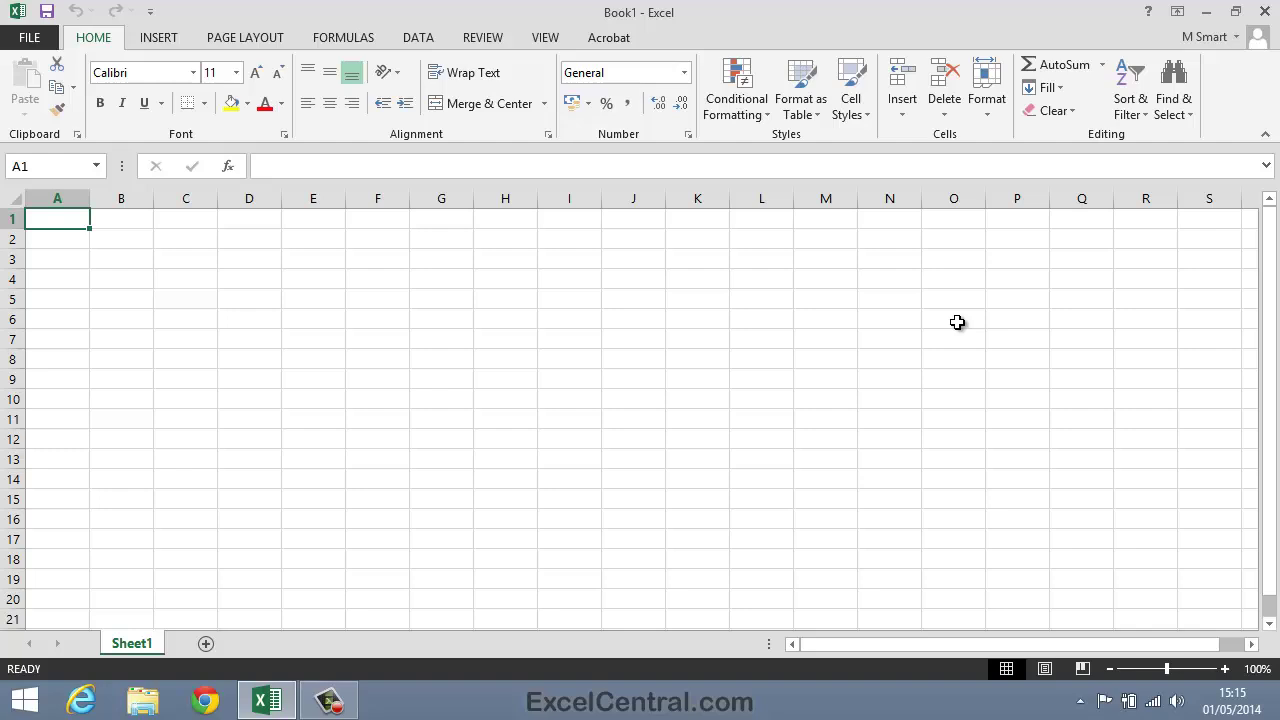
{"action": "type", "text": "Mary had a little lamb"}
{"action": "key", "text": "ctrl+Return"}
{"action": "key", "text": "Down"}
{"action": "type", "text": "Its fleece was white as snow"}
{"action": "key", "text": "Return"}
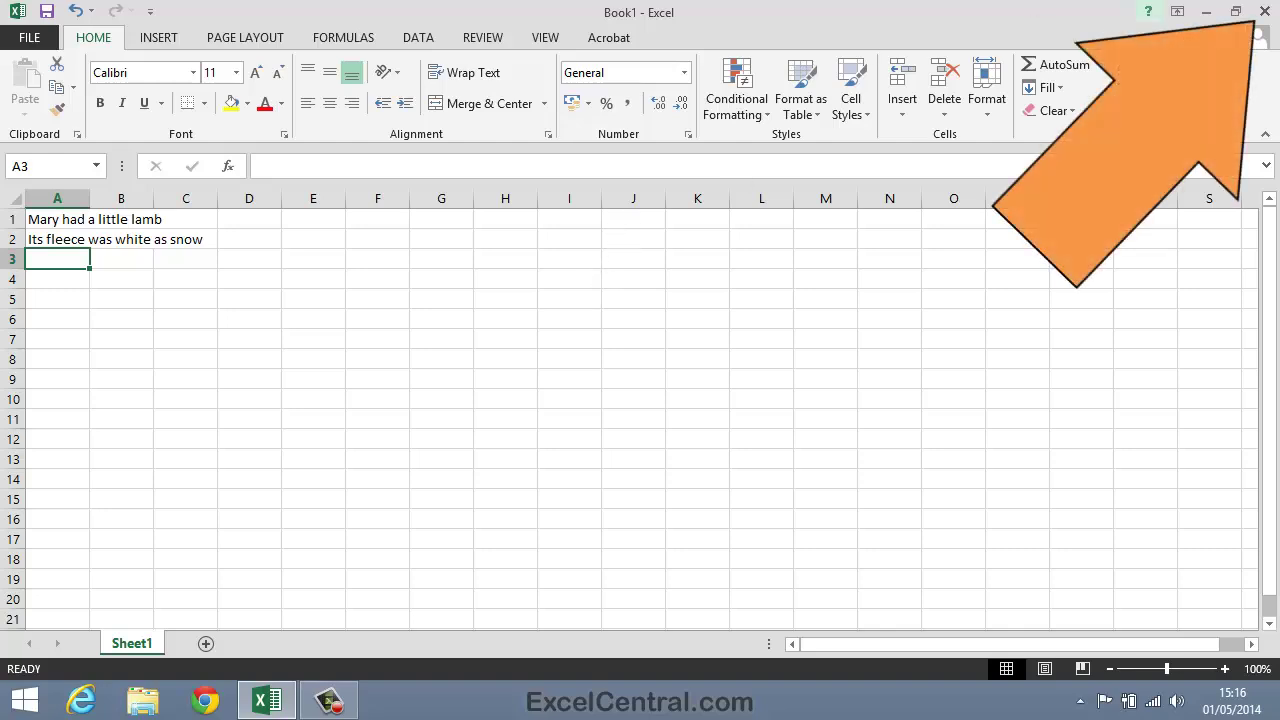
Step: Close Excel without saving Book1, then go to the Windows Start screen
{"action": "left_click", "coordinate": [1273, 9]}
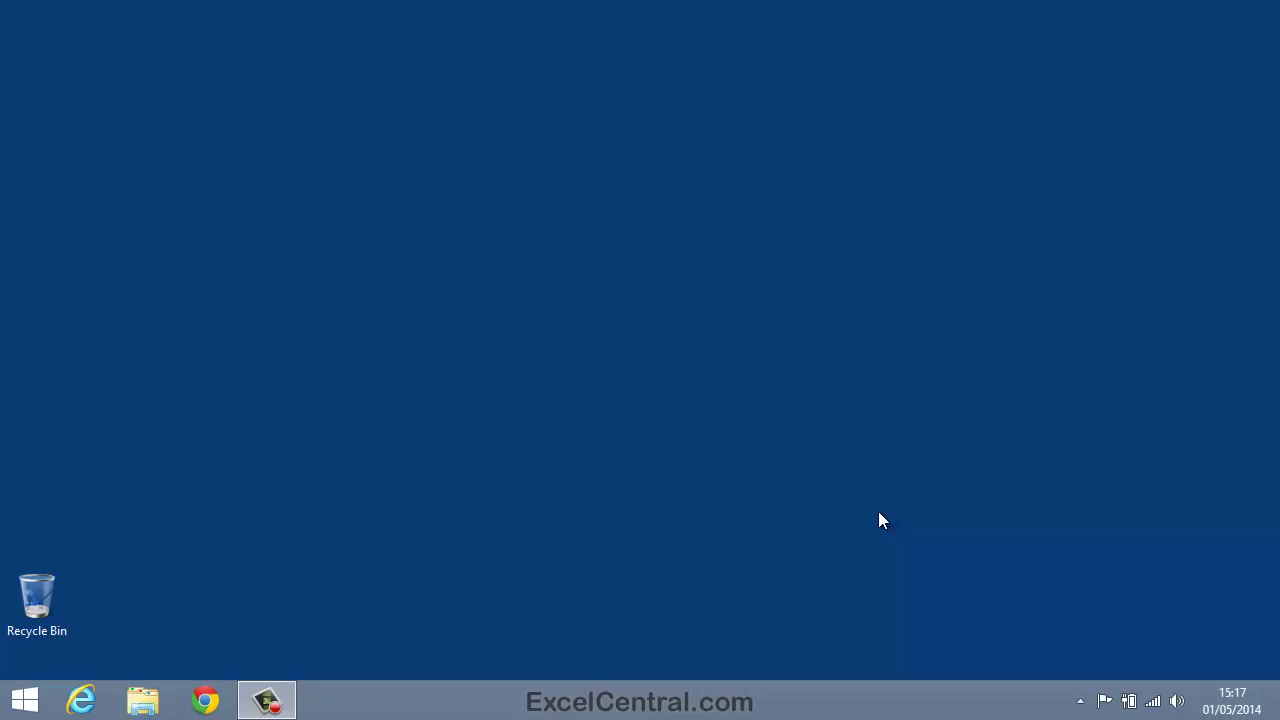
{"action": "left_click", "coordinate": [25, 700]}
Step: Relaunch Excel 2013 and go to Open Other Workbooks
{"action": "left_click", "coordinate": [211, 288]}
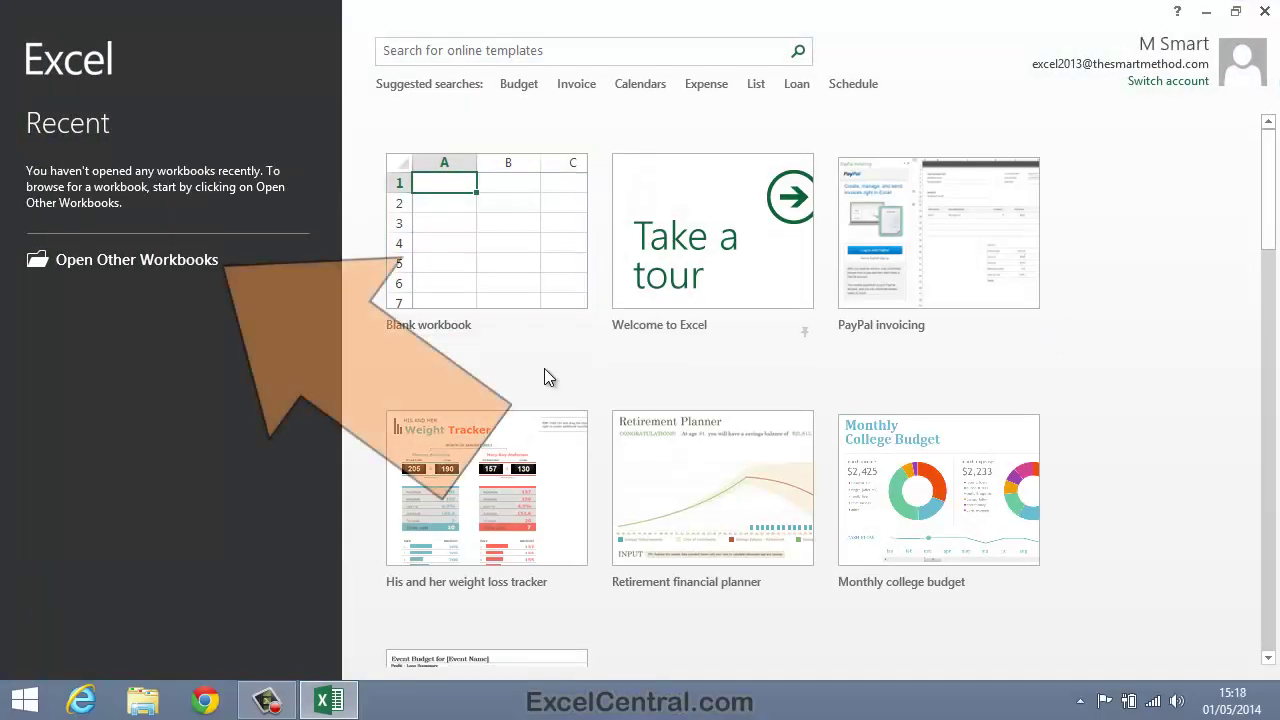
{"action": "left_click", "coordinate": [160, 263]}
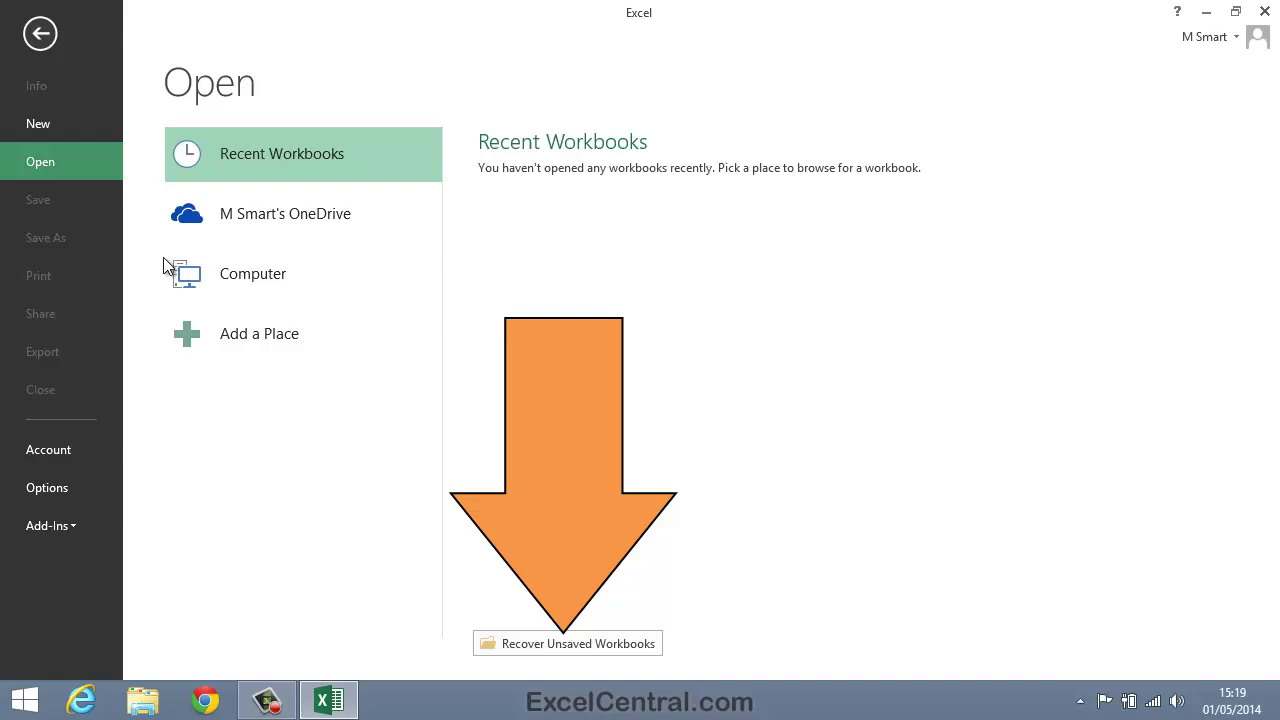
Step: Use Recover Unsaved Workbooks to browse the UnsavedFiles folder
{"action": "left_click", "coordinate": [585, 645]}
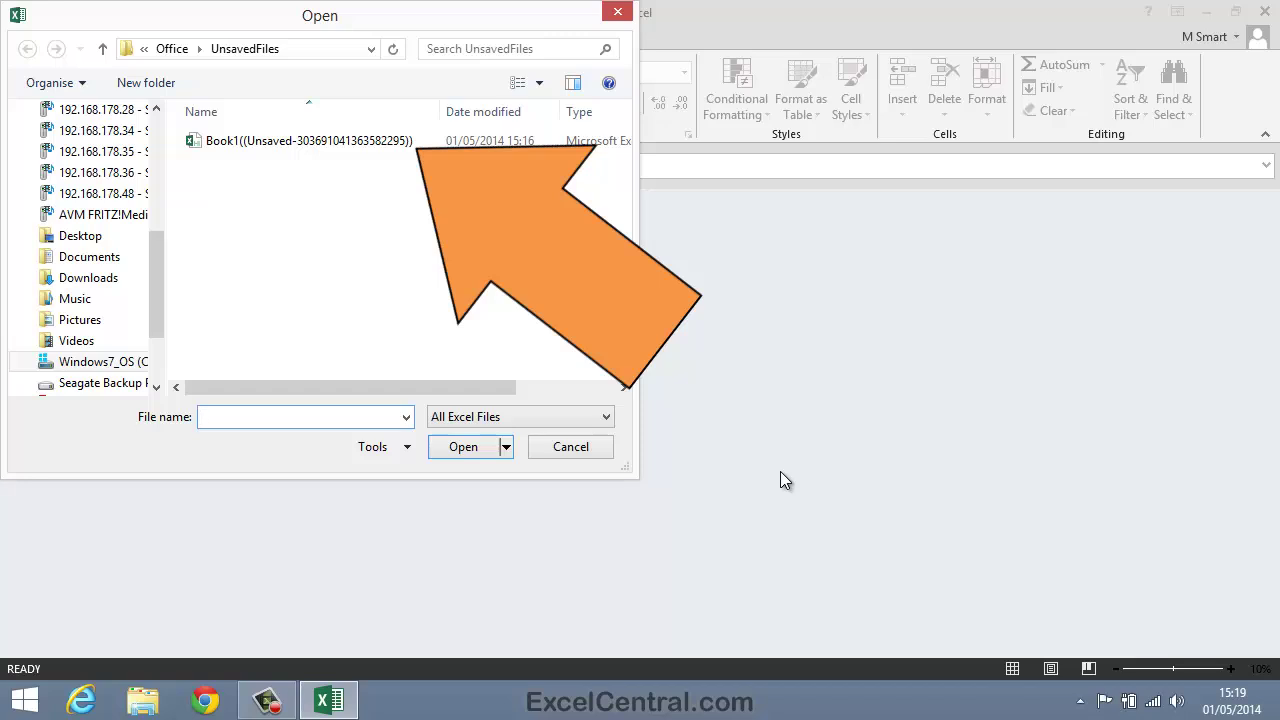
Step: Open the unsaved Book1 draft dated 01/05/2014
{"action": "double_click", "coordinate": [337, 142]}
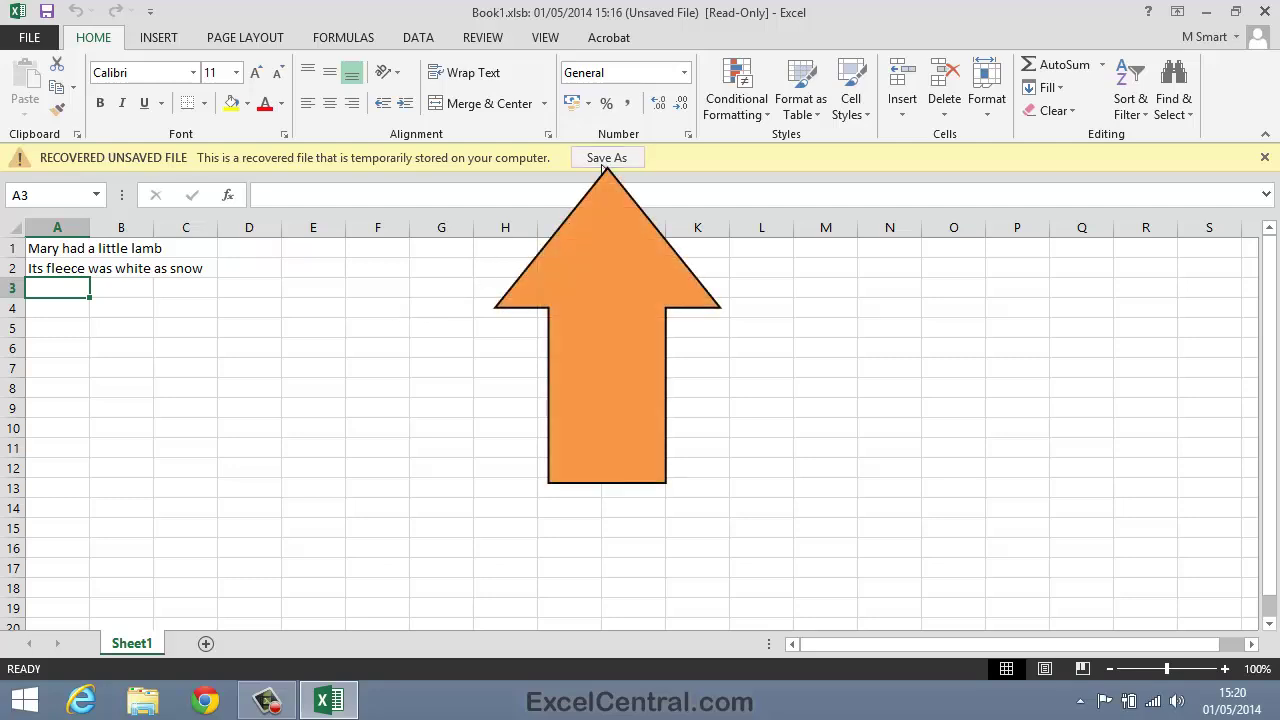
Step: Start Save As for the recovered Book1 and browse to C: > Practice > Excel 2013 Essential Skills
{"action": "left_click", "coordinate": [605, 158]}
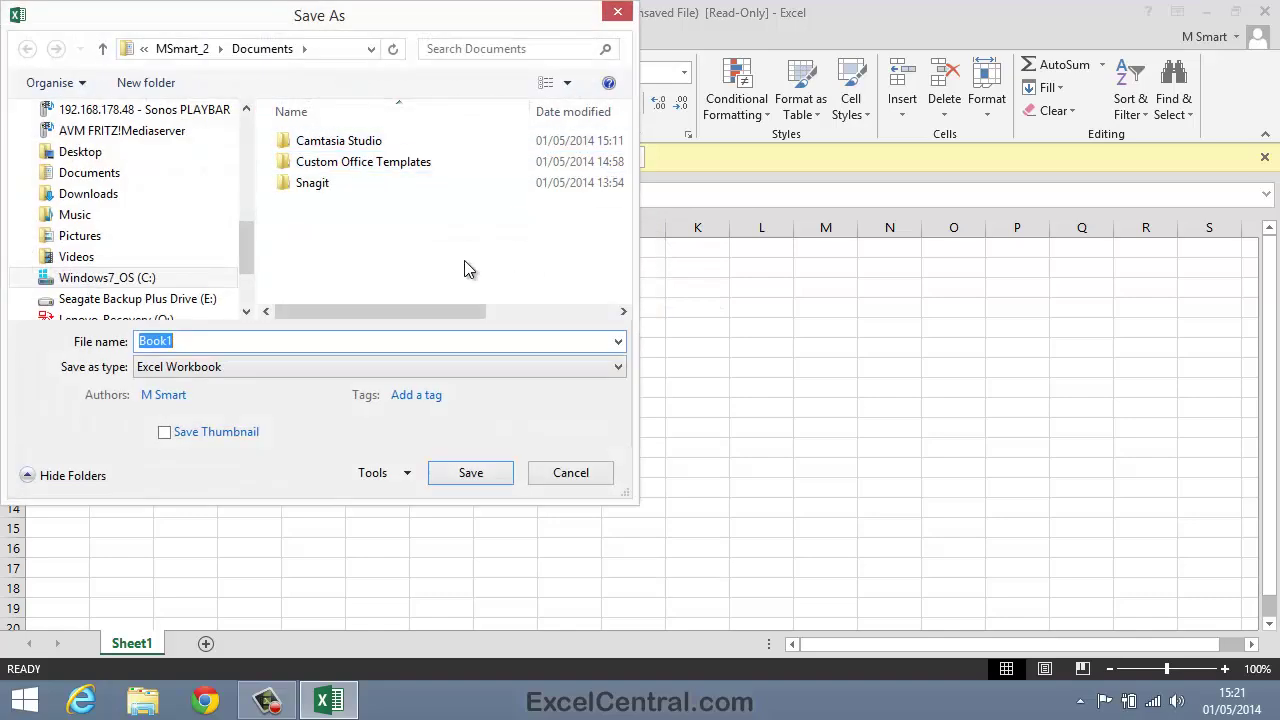
{"action": "left_click", "coordinate": [174, 282]}
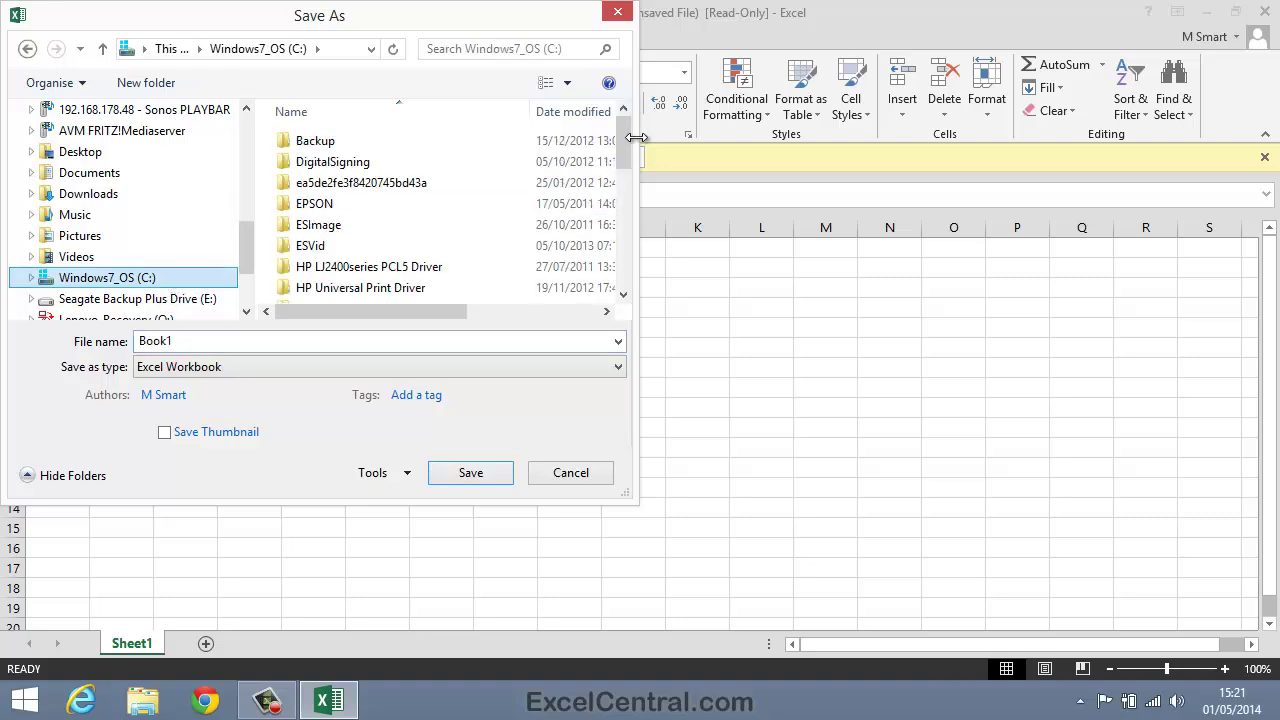
{"action": "left_click_drag", "start_coordinate": [623, 140], "coordinate": [620, 213]}
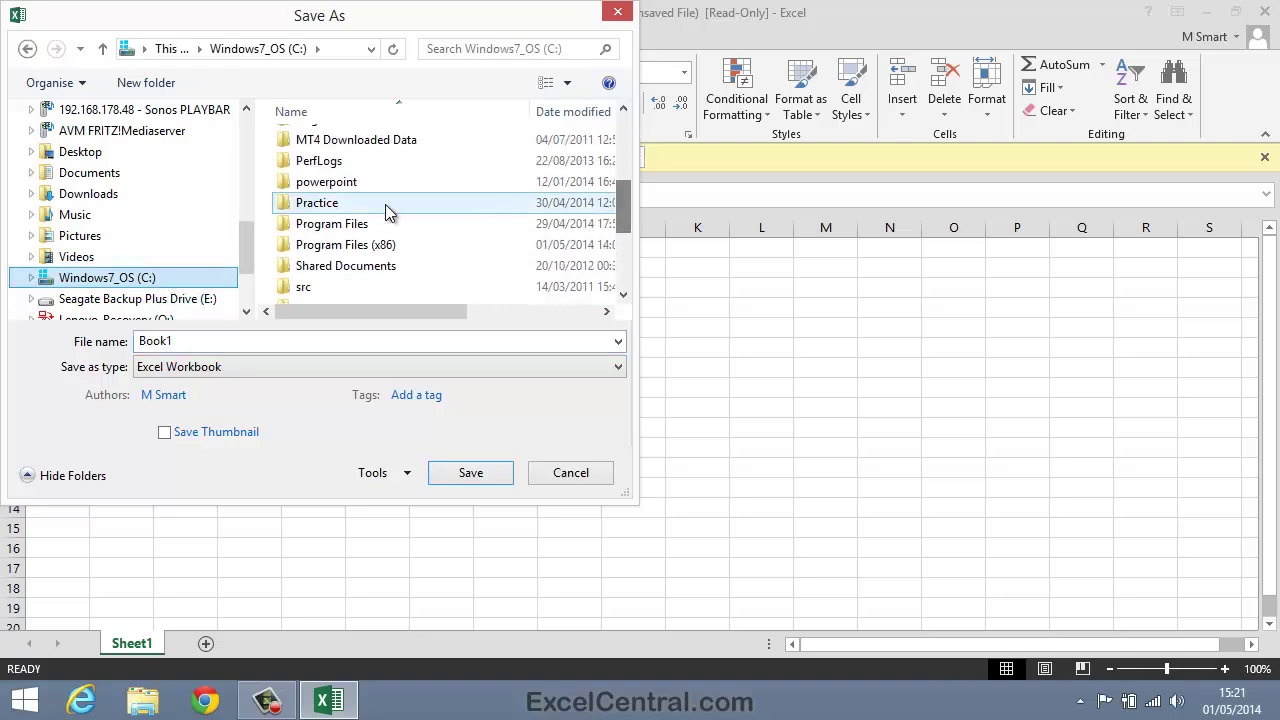
{"action": "double_click", "coordinate": [380, 204]}
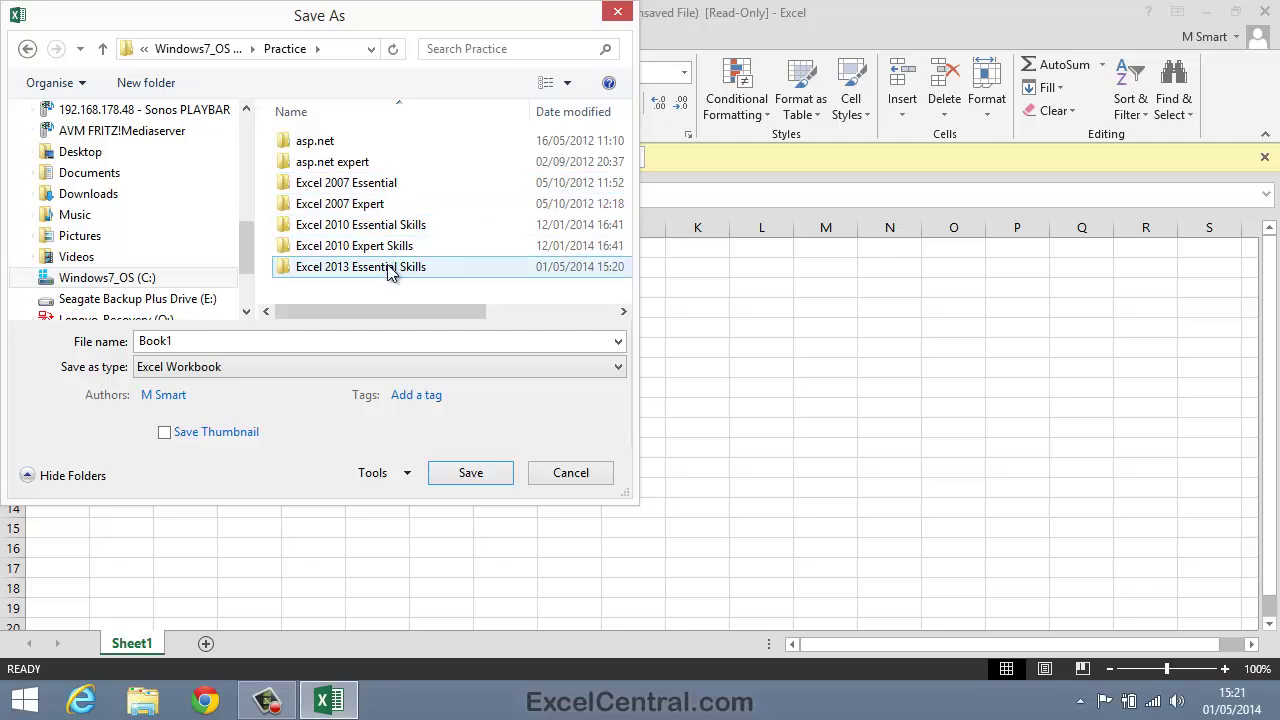
{"action": "left_click", "coordinate": [388, 274]}
{"action": "double_click", "coordinate": [390, 274]}
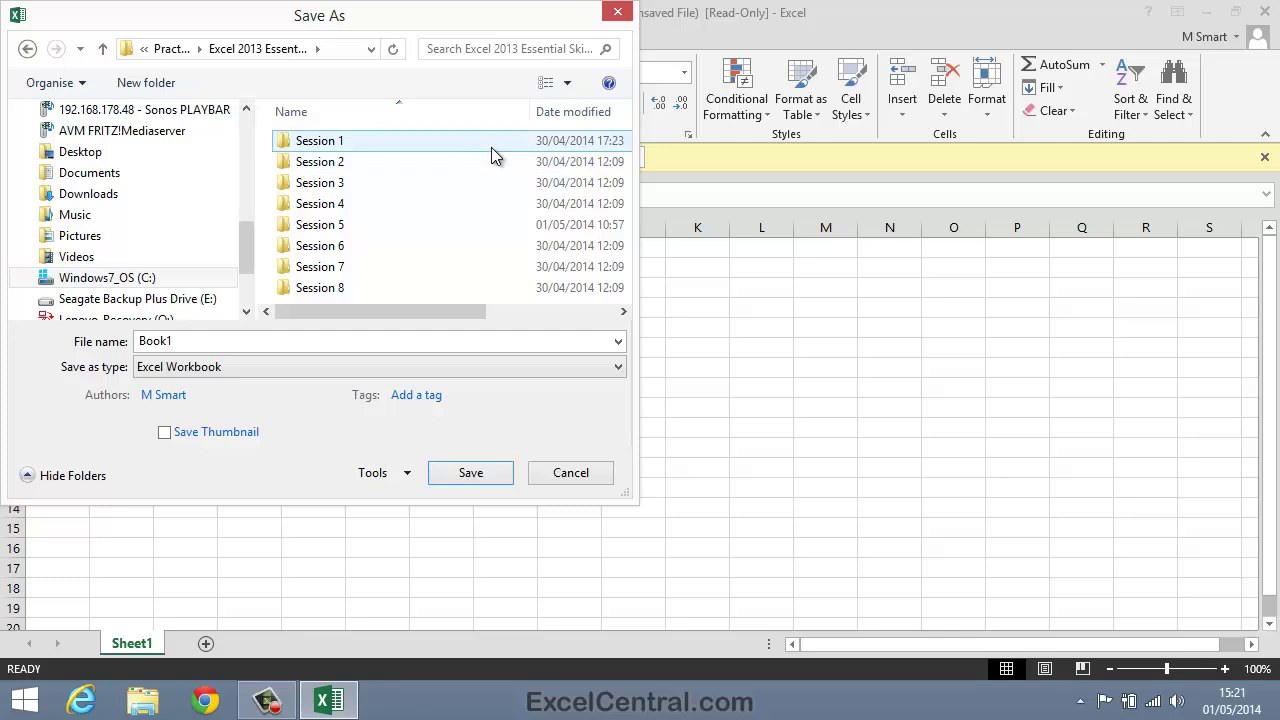
Step: Save the recovered workbook as 'Mary' in place of the default name Book1
{"action": "double_click", "coordinate": [199, 343]}
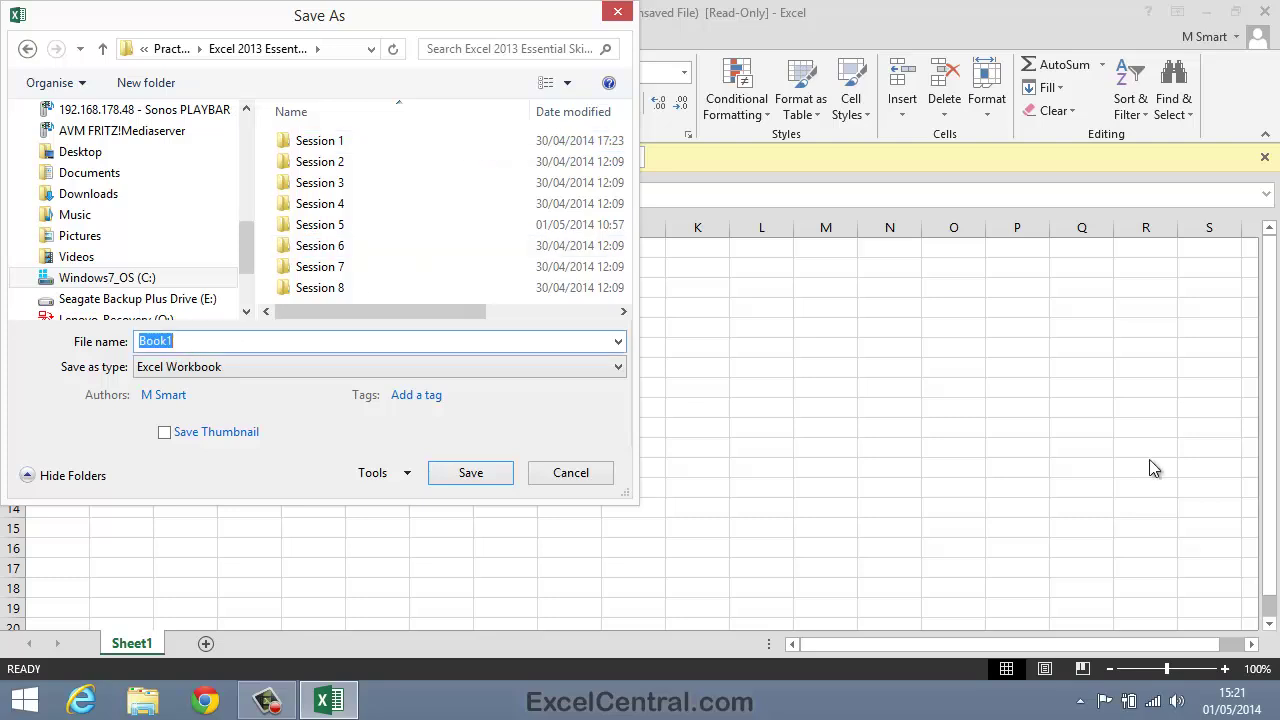
{"action": "type", "text": "Mary"}
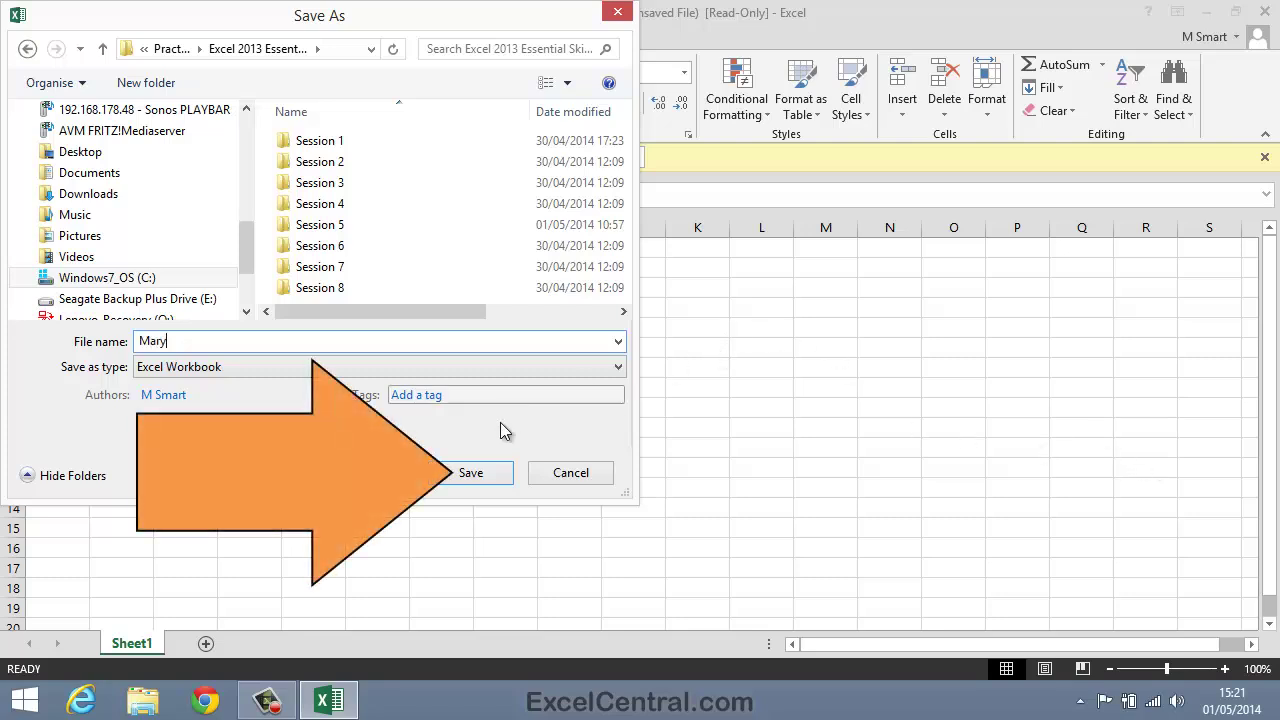
{"action": "left_click", "coordinate": [484, 474]}
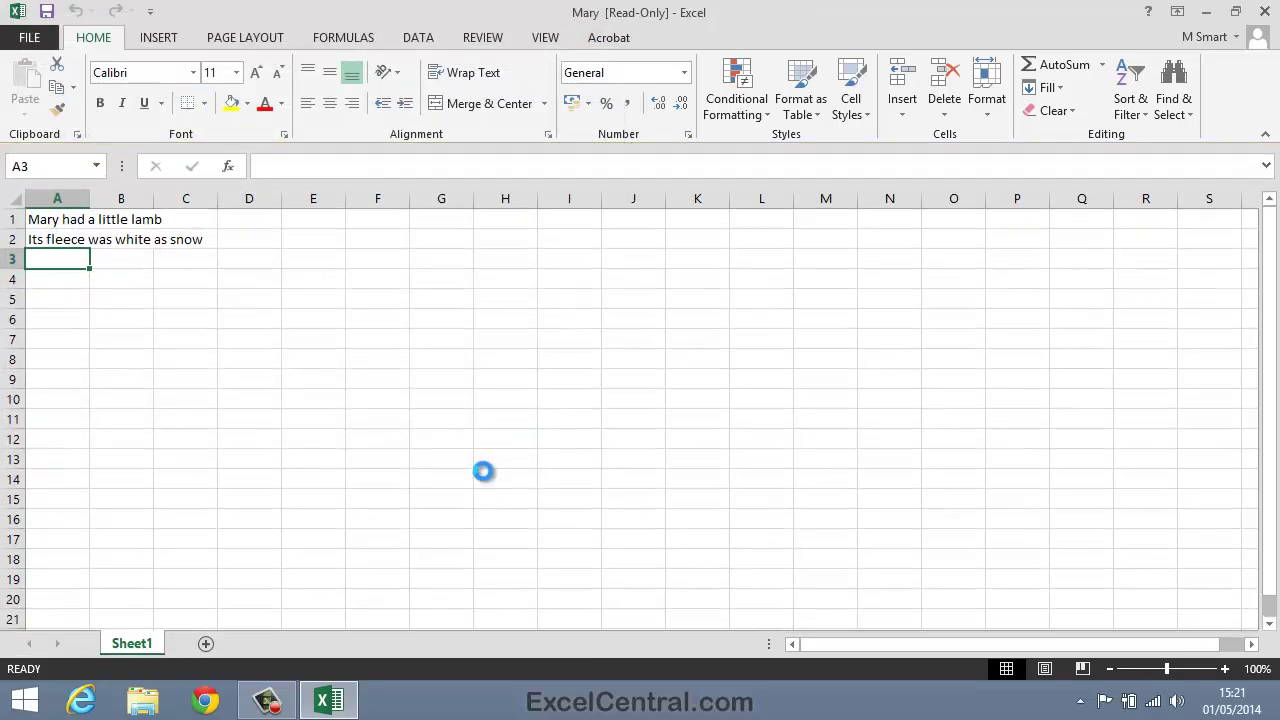
Step: Close the Excel window now that the Mary workbook is saved
{"action": "left_click", "coordinate": [1268, 11]}
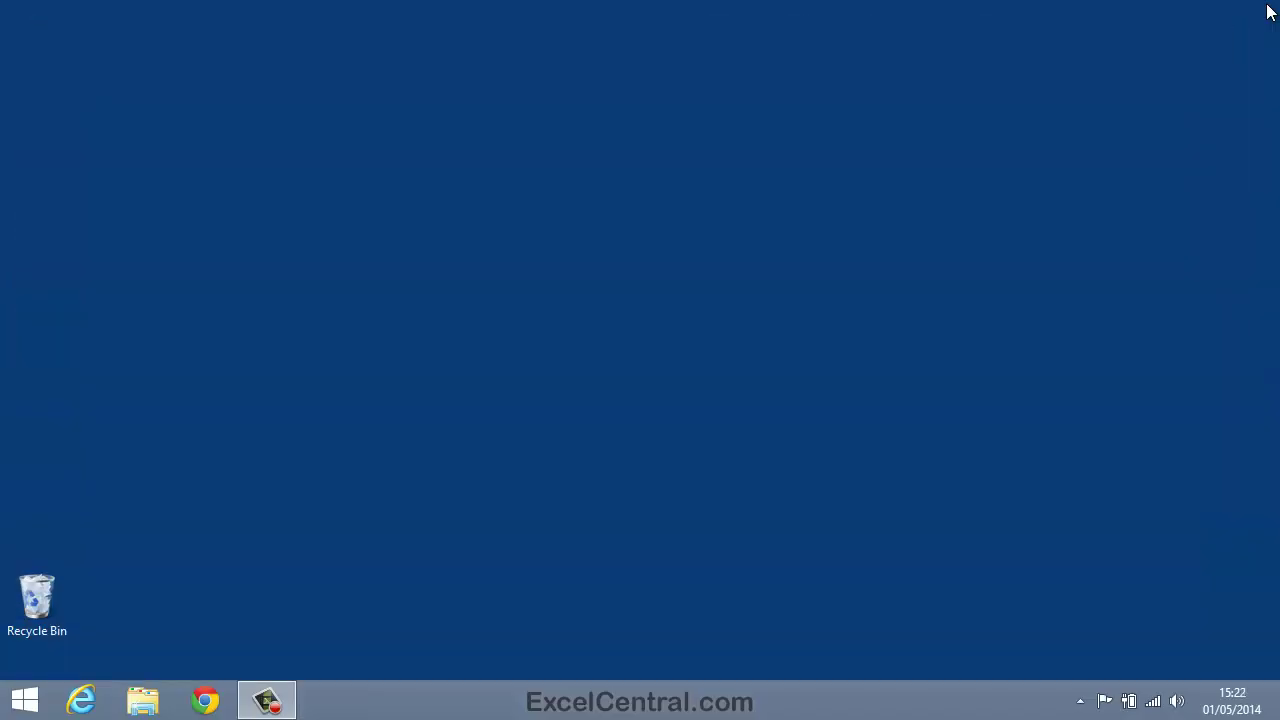